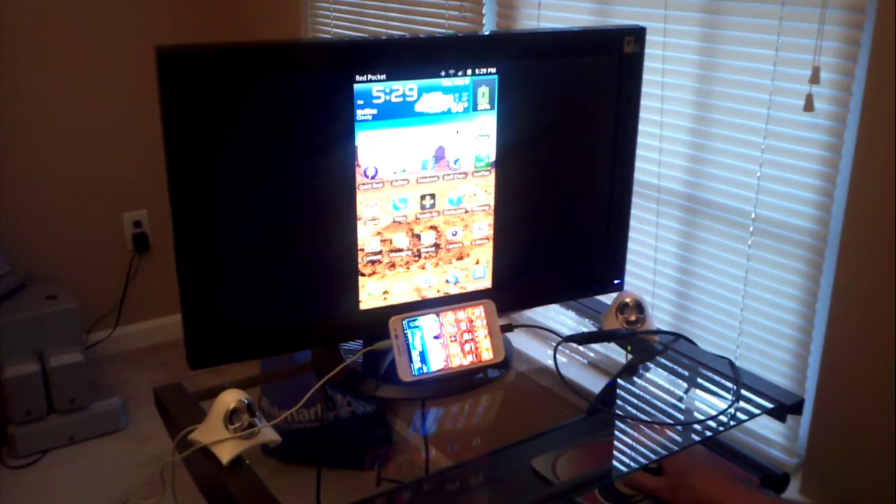
Open the Golf Channel app, glance at its sections list, then return home.
left_click(456, 163)
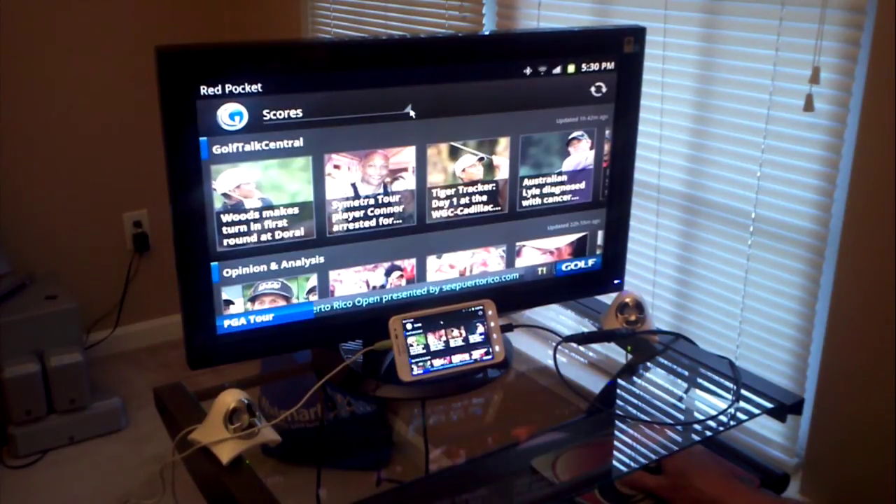
left_click(410, 108)
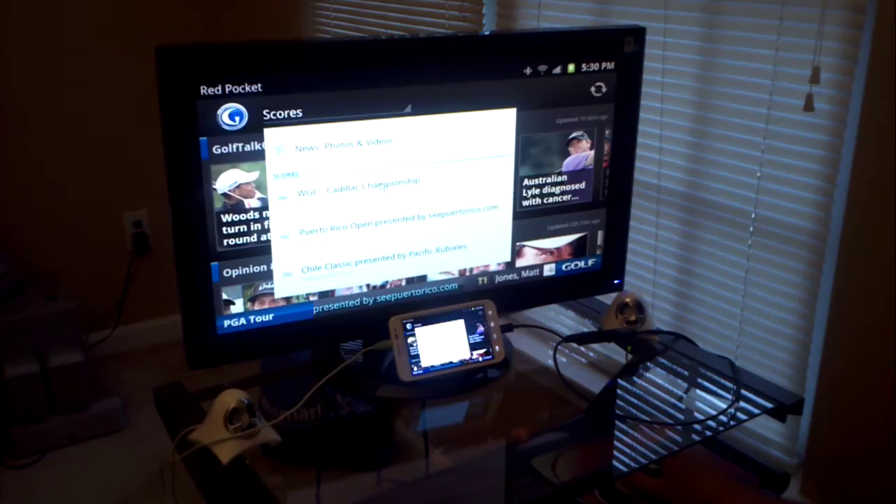
left_click(452, 134)
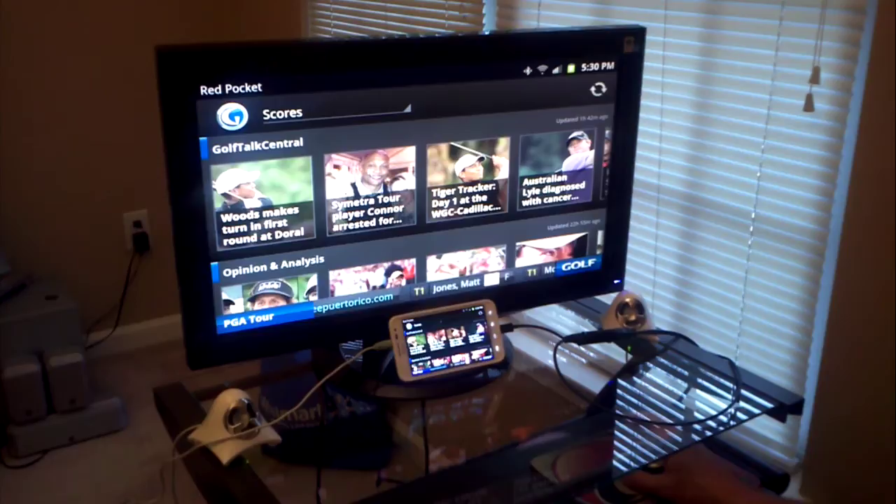
key("Home")
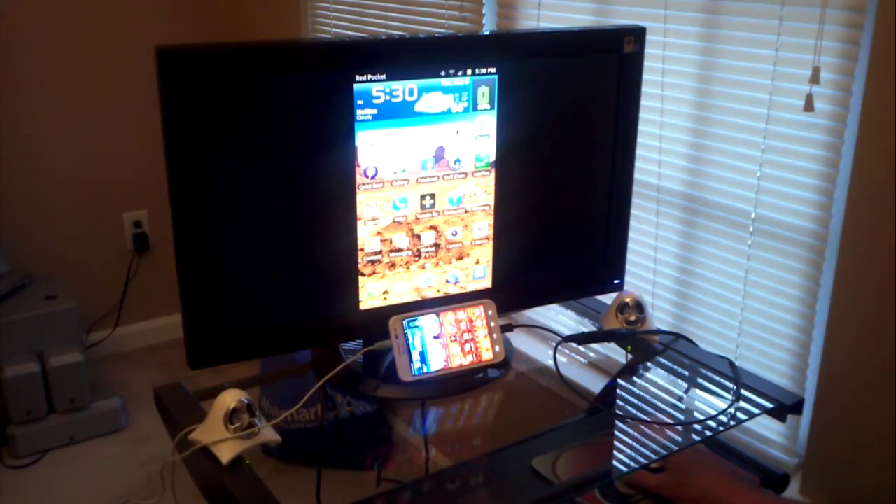
Open the phone's settings from the home screen menu, then leave them.
key("Menu")
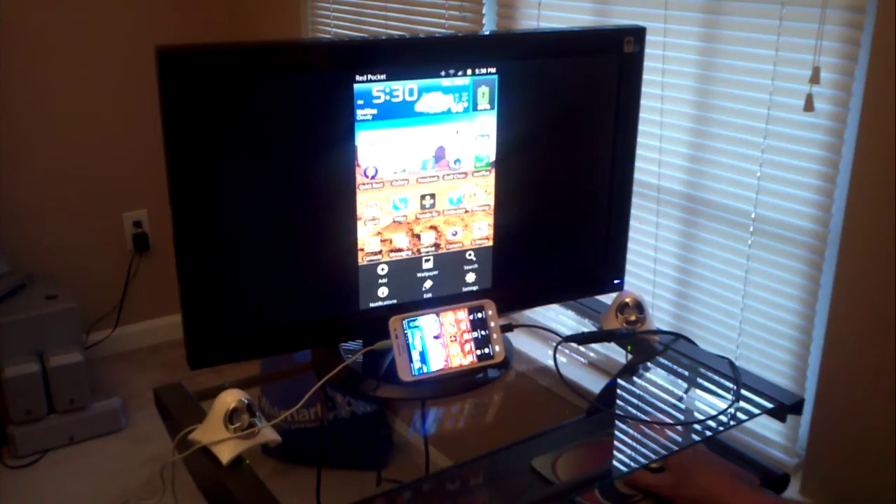
left_click(470, 280)
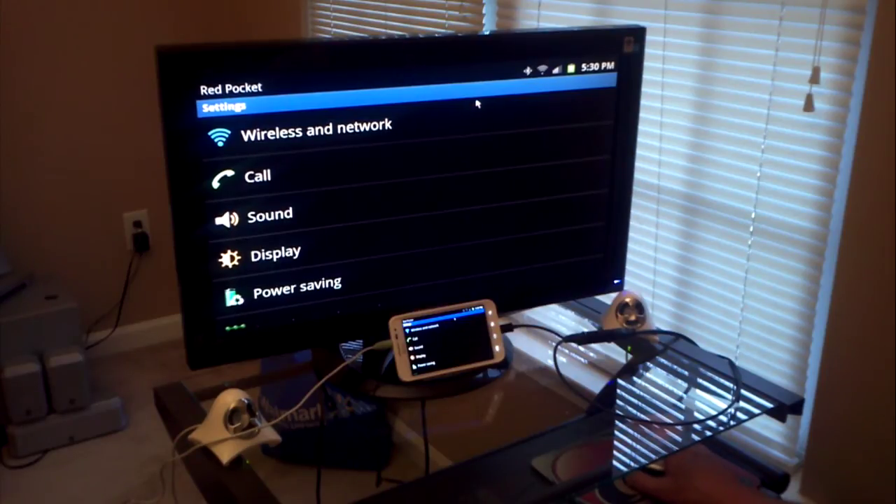
key("Escape")
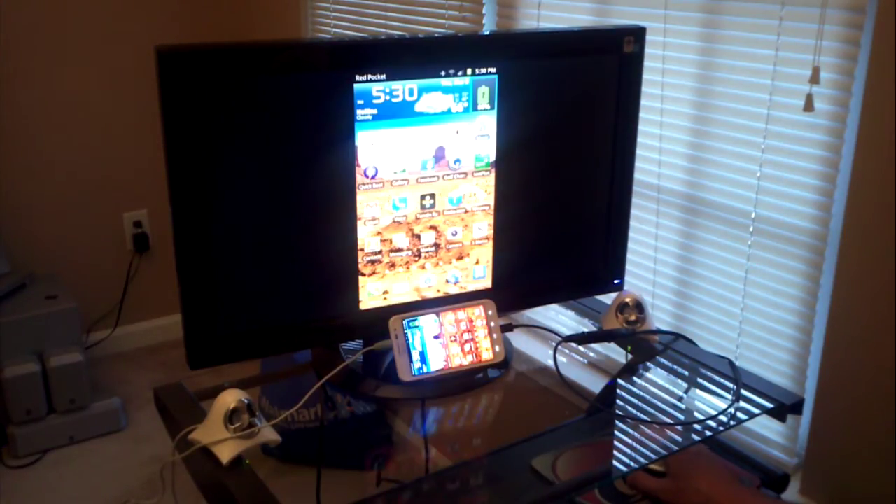
Launch the browser, load roanoke.craigslist.org, then back out to Google and home.
key("super")
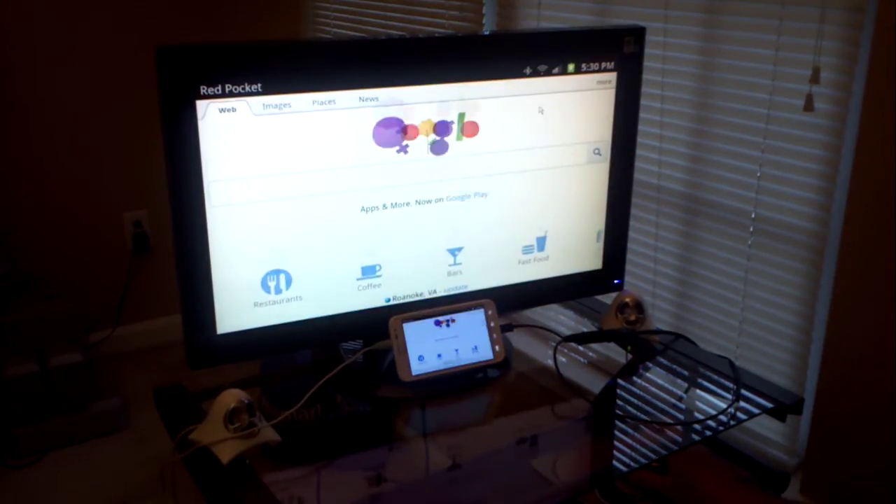
scroll(540, 130, "down", 3)
scroll(538, 234, "up", 5)
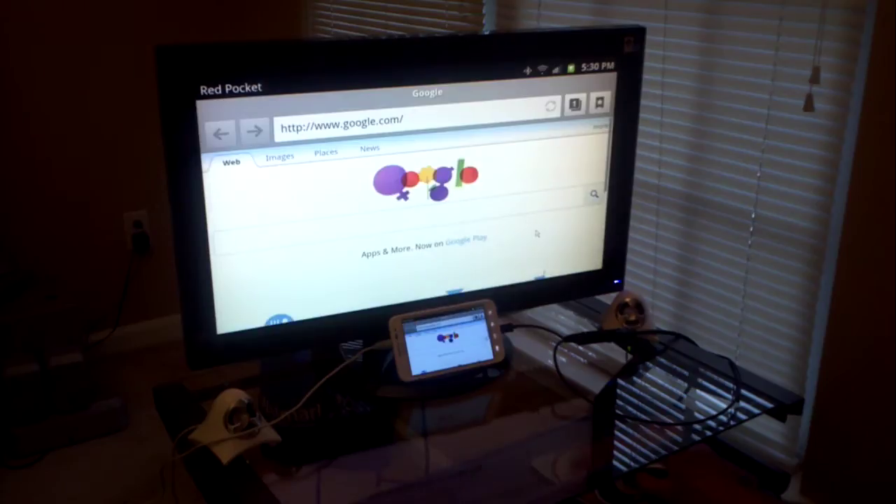
left_click(501, 119)
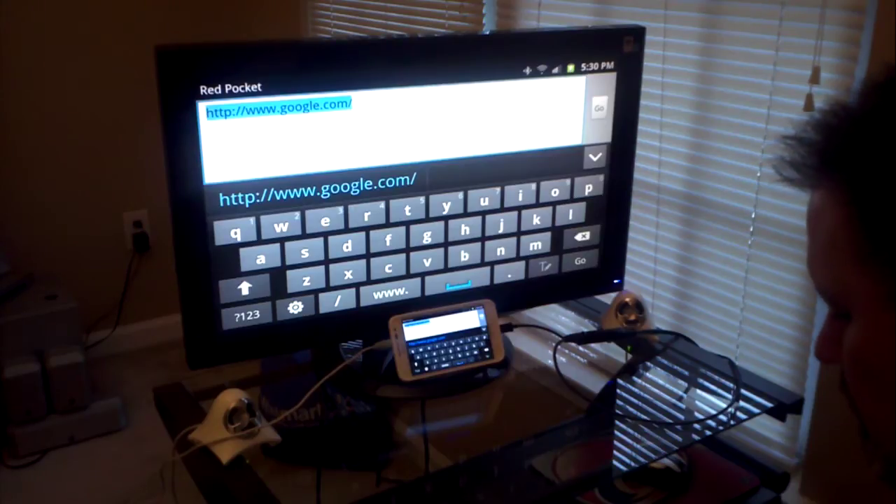
type("roa")
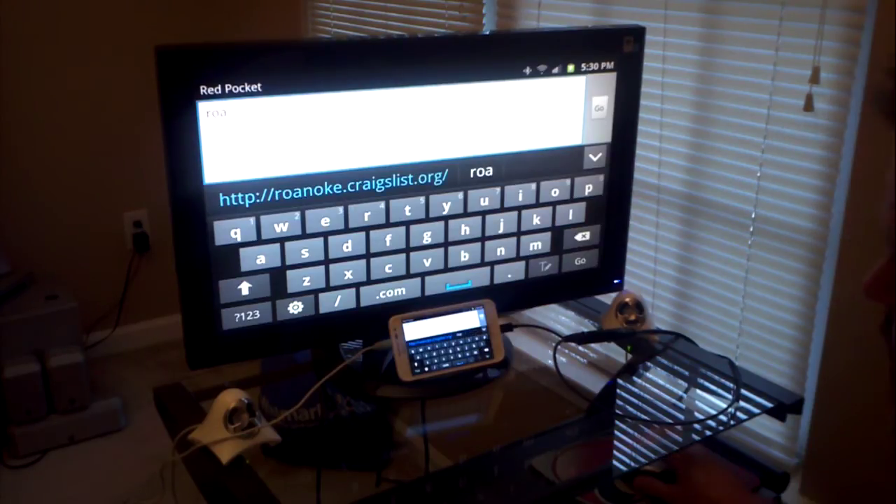
left_click(333, 185)
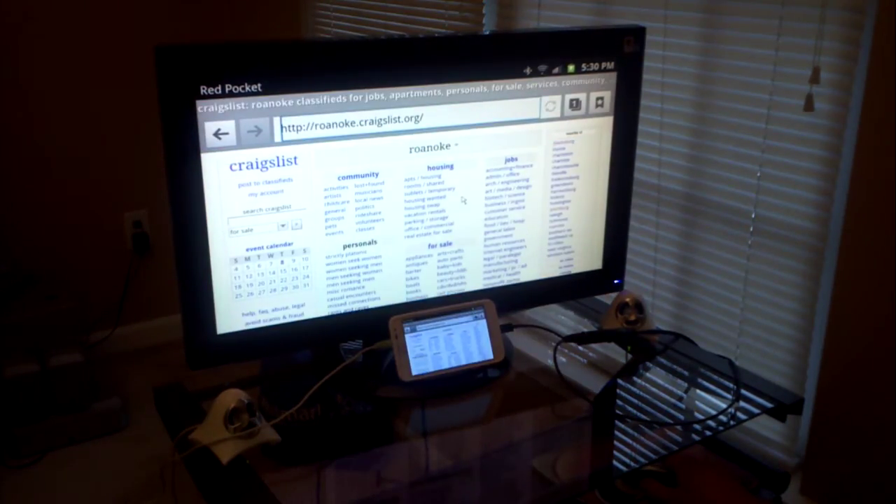
scroll(462, 201, "down", 3)
scroll(466, 217, "down", 5)
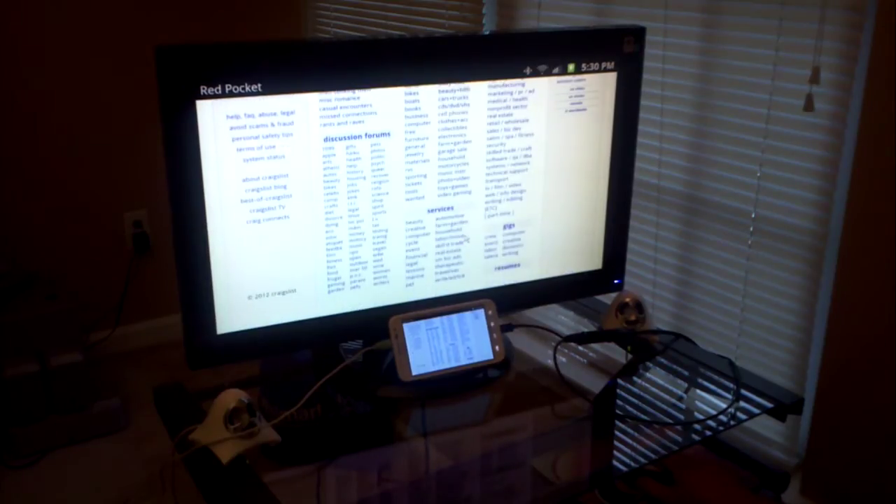
scroll(472, 220, "up", 8)
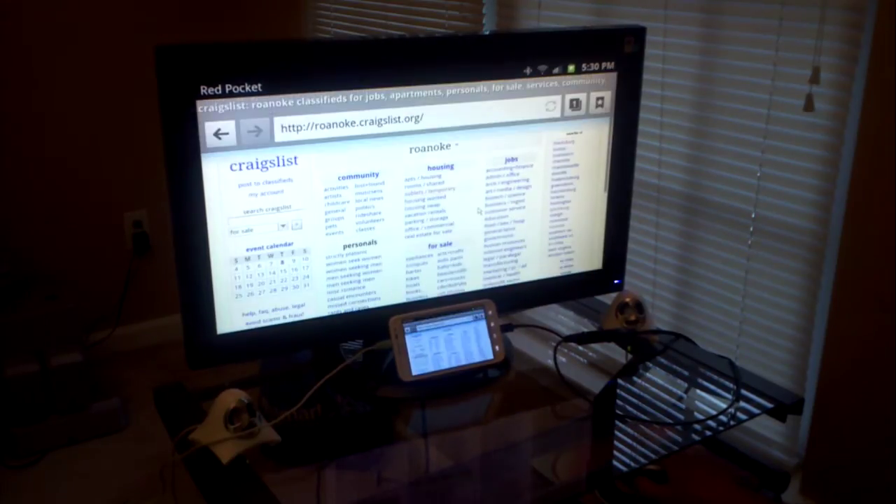
key("Escape")
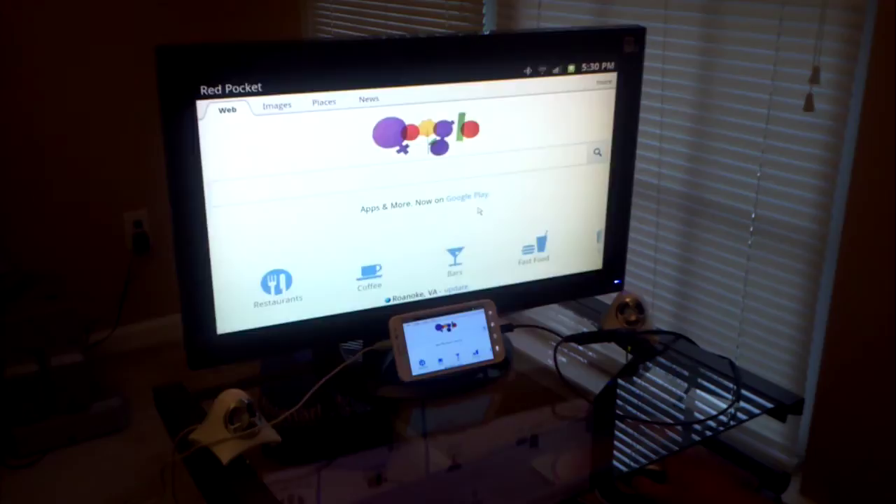
key("Escape")
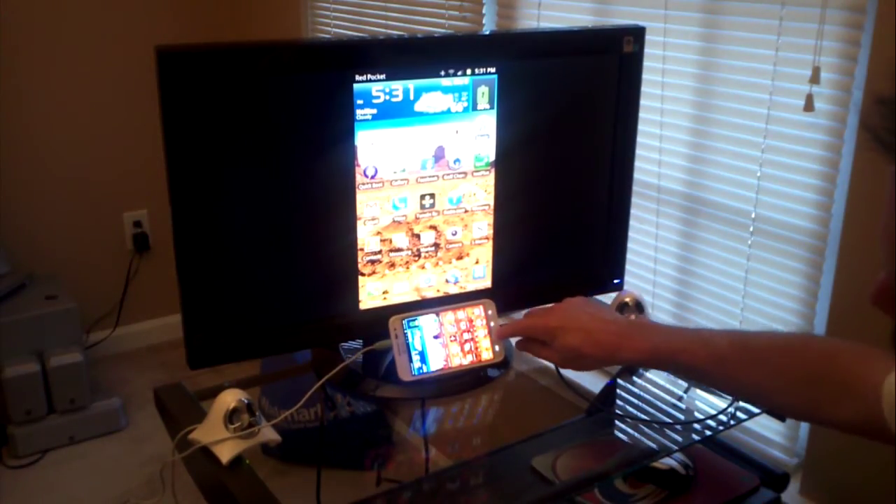
Bring up the home-app choice and open the GO Launcher EX app drawer.
left_click(500, 328)
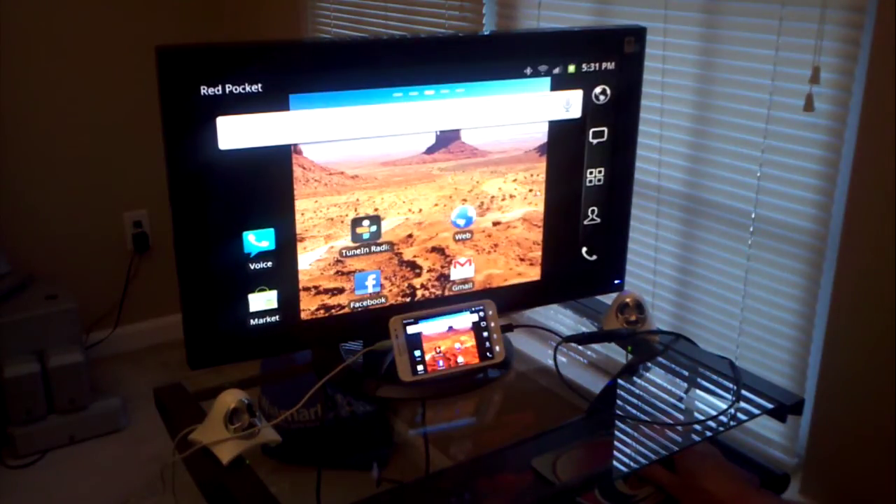
left_click(591, 185)
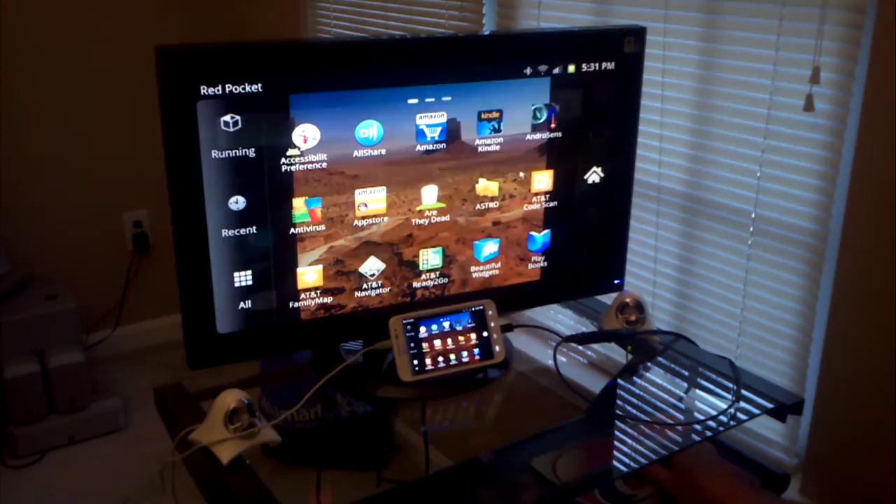
scroll(329, 169, "down", 2)
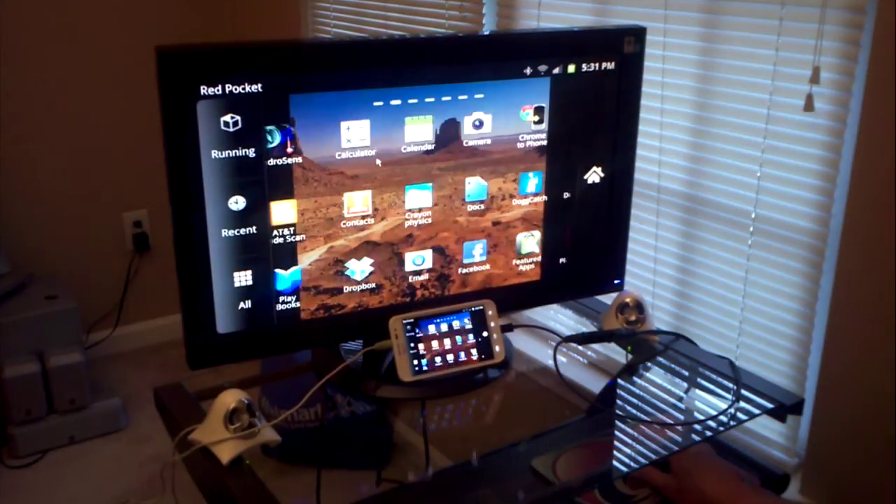
scroll(331, 167, "down", 1)
scroll(329, 167, "down", 2)
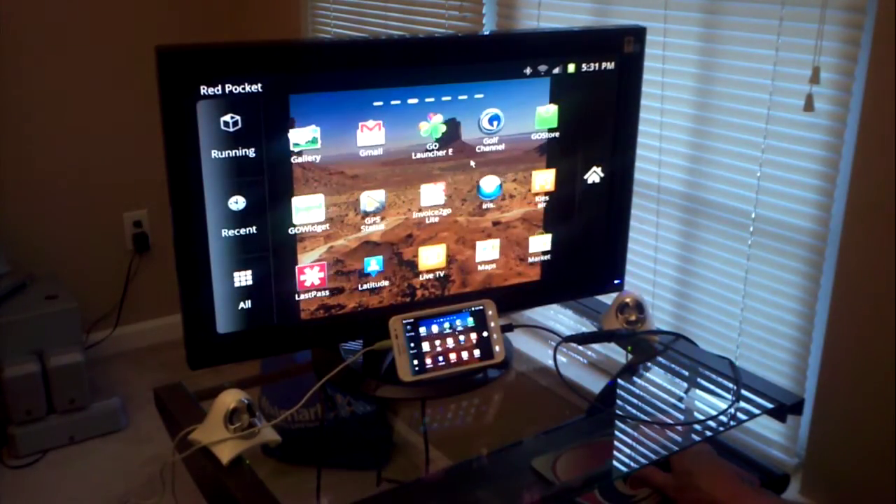
scroll(350, 168, "down", 1)
scroll(375, 169, "down", 2)
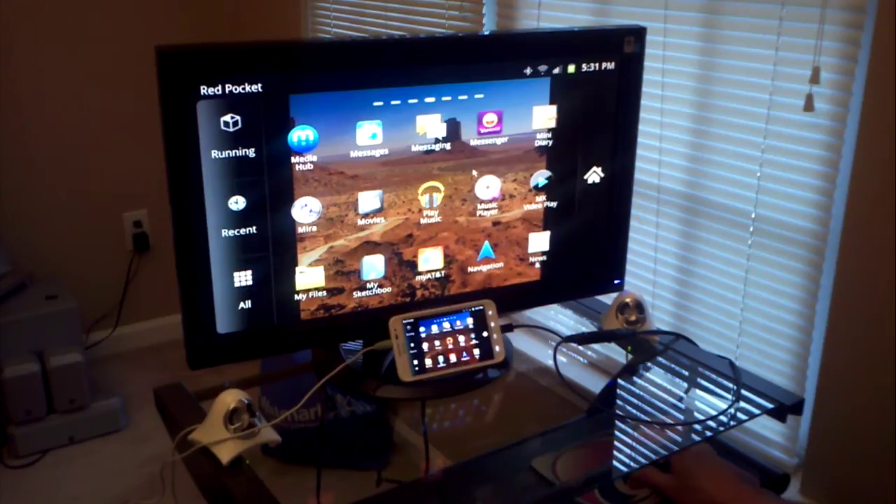
scroll(490, 166, "down", 2)
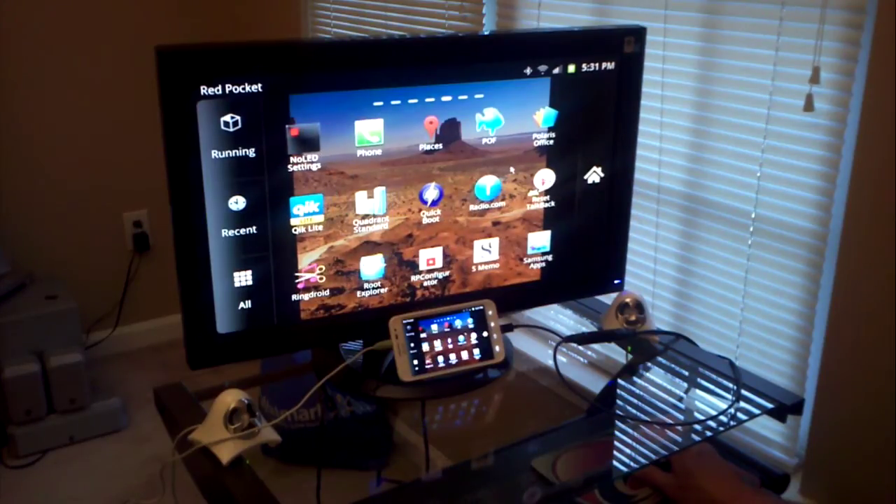
scroll(509, 171, "down", 1)
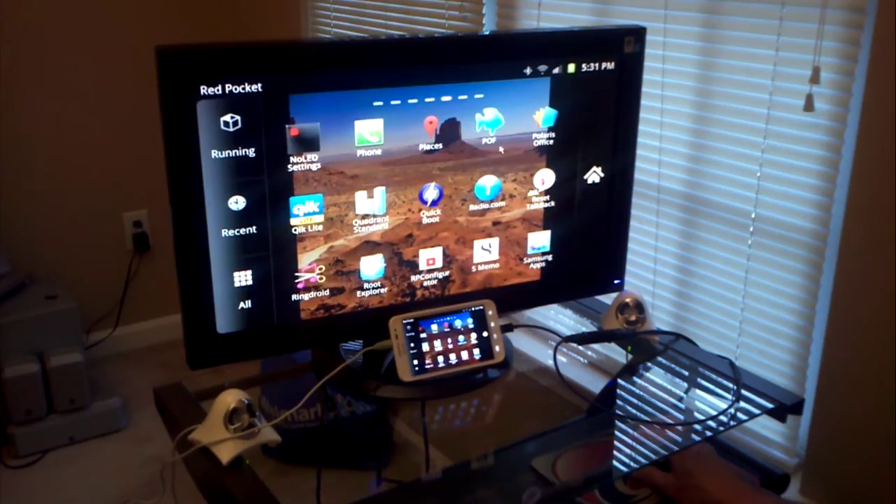
scroll(509, 161, "down", 1)
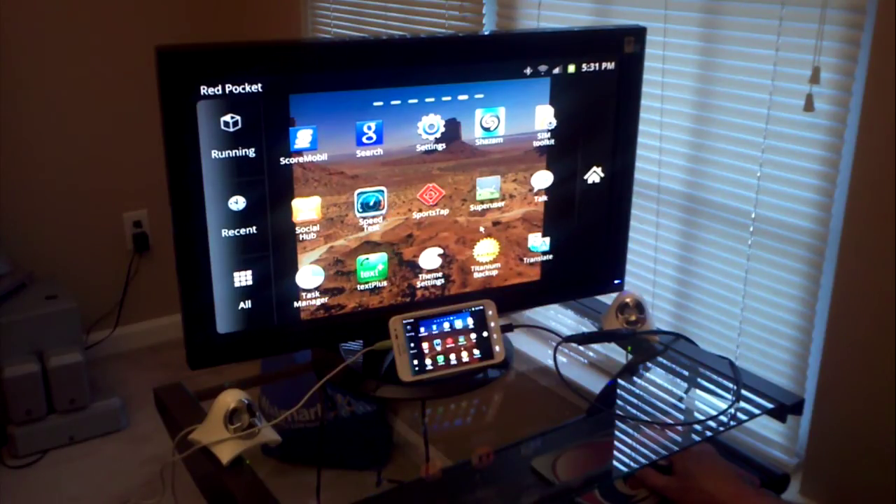
scroll(482, 228, "down", 1)
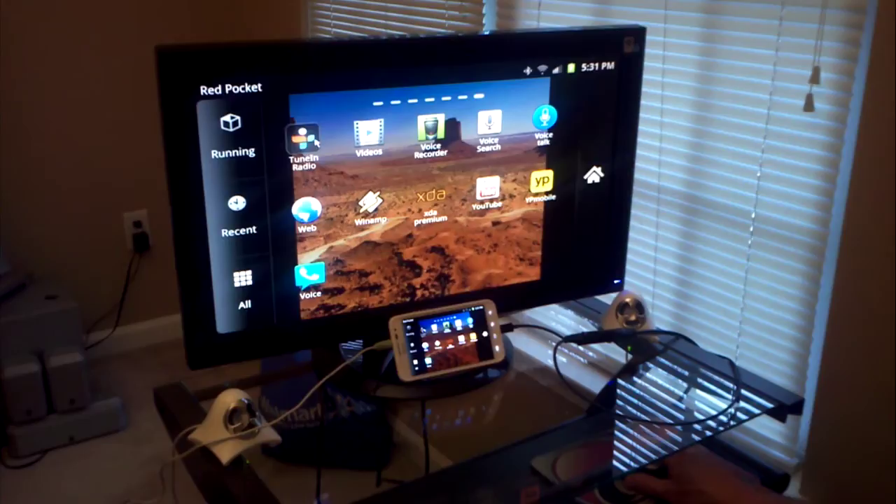
Open TuneIn Radio and play GotRadio 90's Alternative from My Presets.
left_click(316, 143)
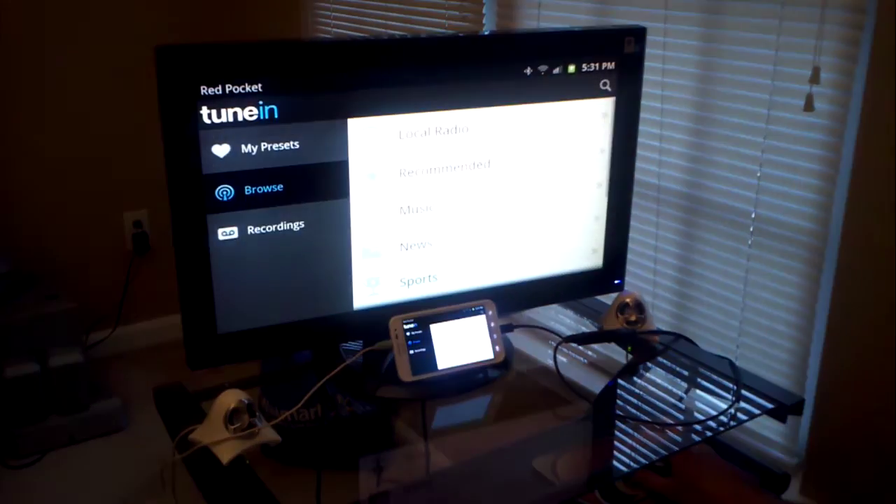
left_click(306, 148)
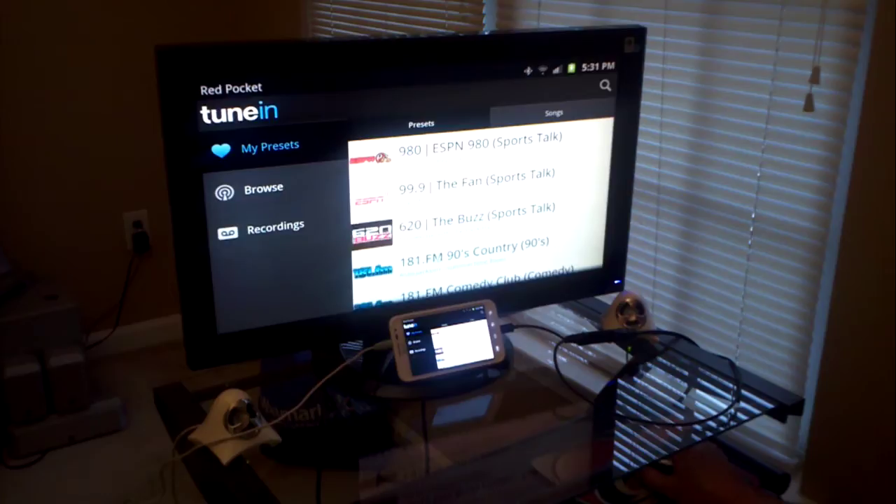
scroll(476, 210, "down", 3)
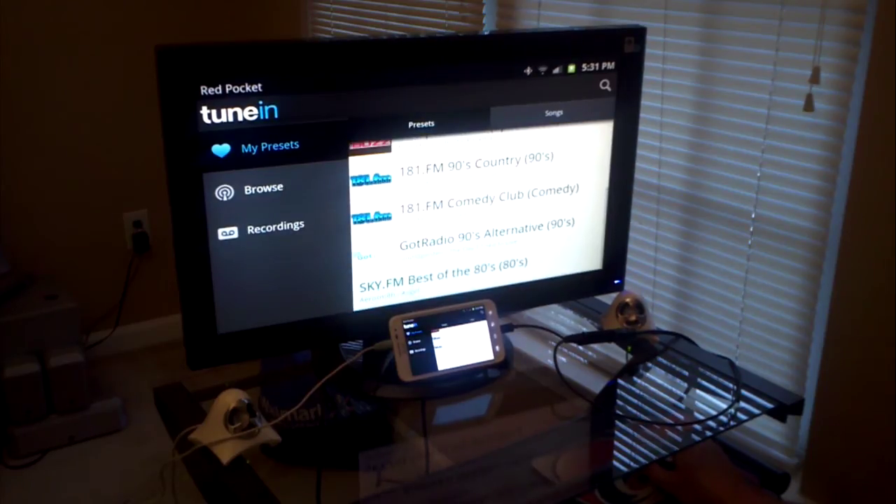
left_click(499, 229)
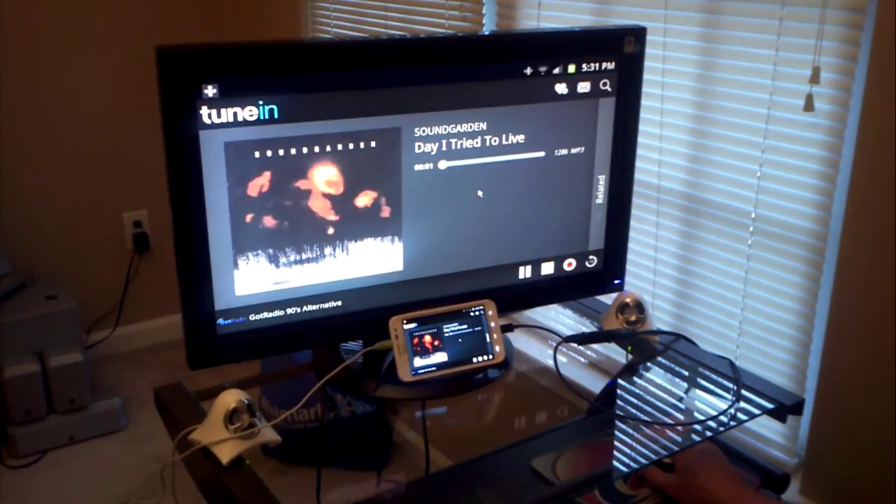
Fine-tune the playback volume up and down with the volume keys.
key("XF86AudioRaiseVolume")
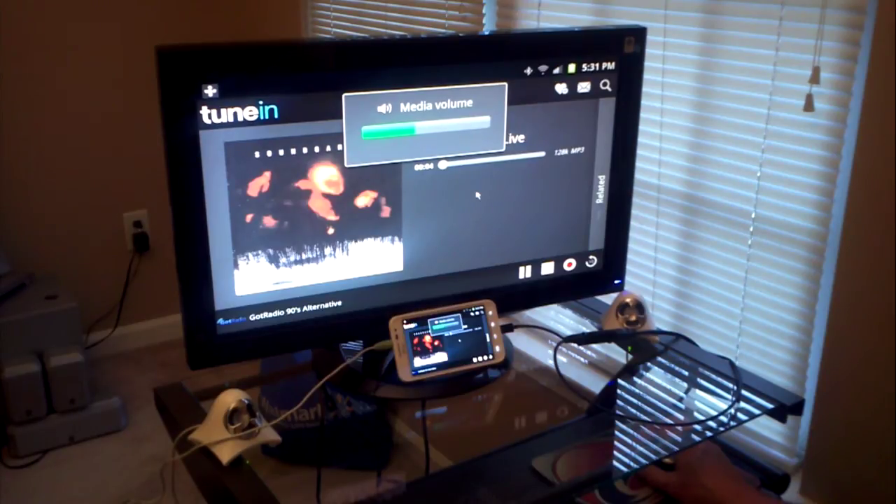
key("XF86AudioRaiseVolume")
key("XF86AudioLowerVolume")
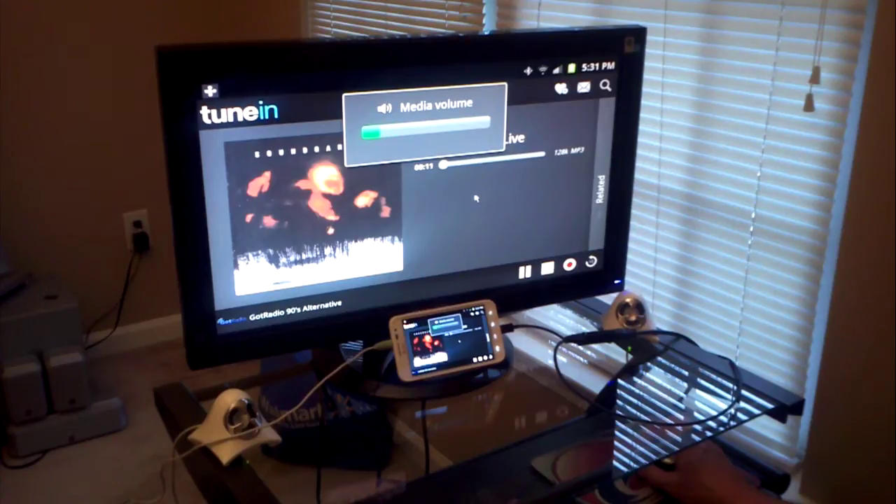
key("XF86AudioRaiseVolume")
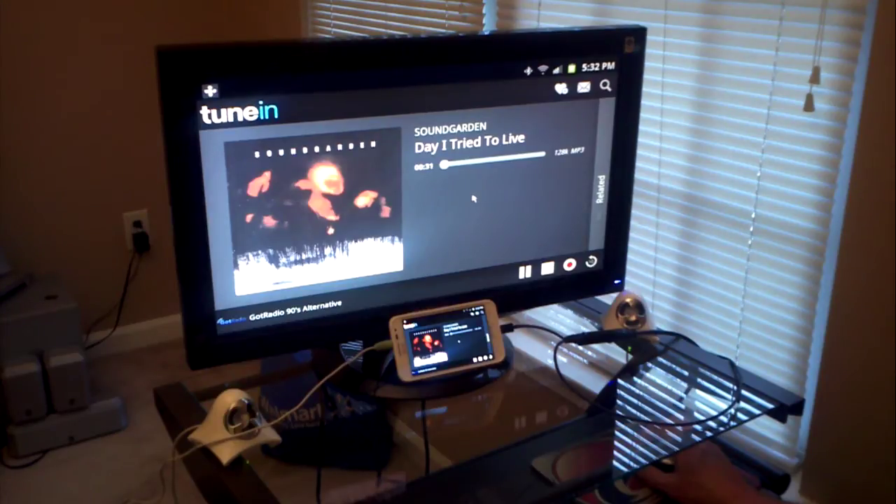
Back out of TuneIn to the home screen and raise the media volume.
right_click(469, 122)
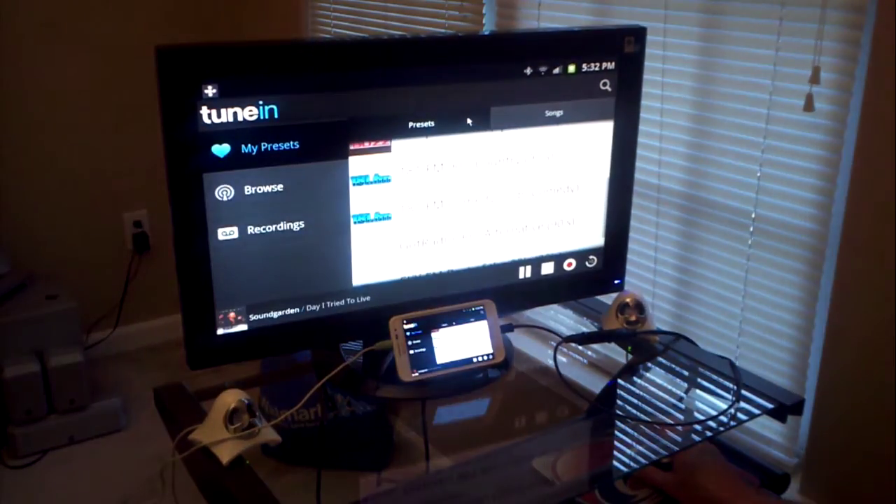
right_click(470, 120)
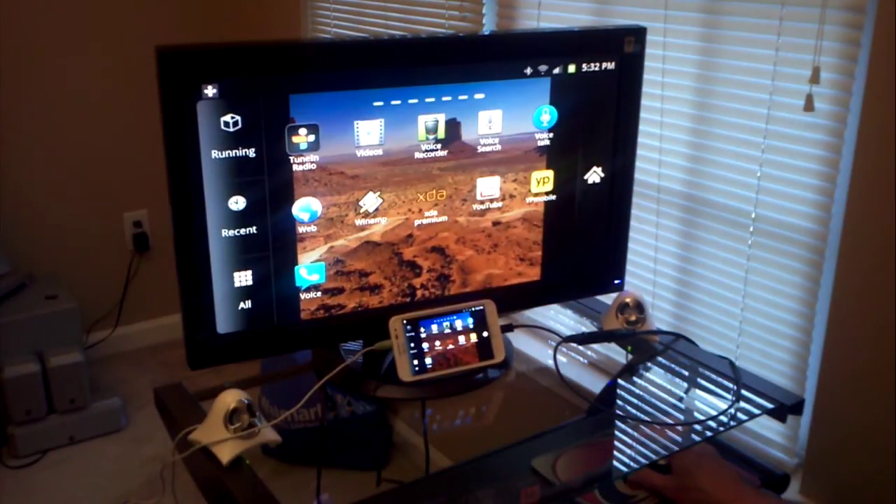
key("XF86AudioRaiseVolume")
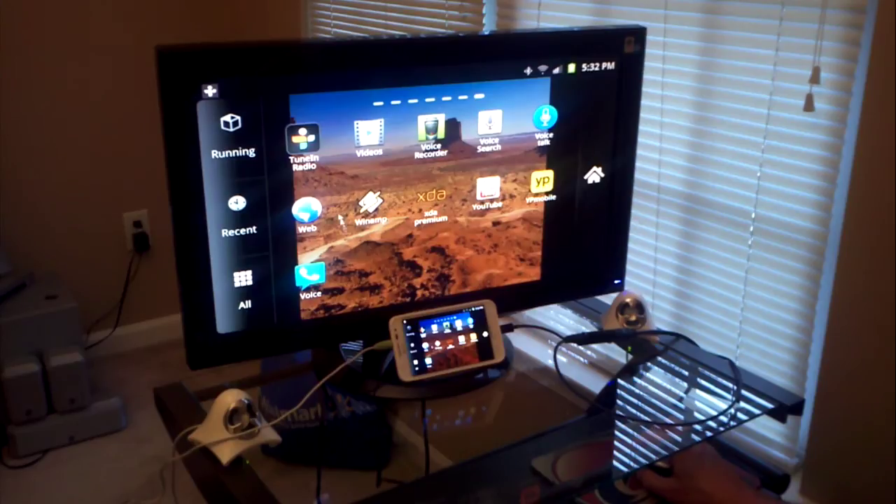
Open the browser's Google page, try the search box, then return home.
left_click(431, 130)
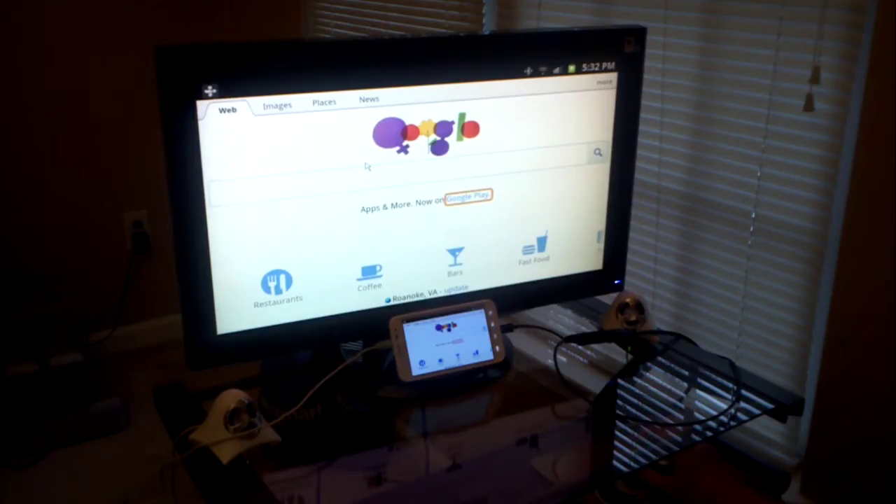
left_click(366, 166)
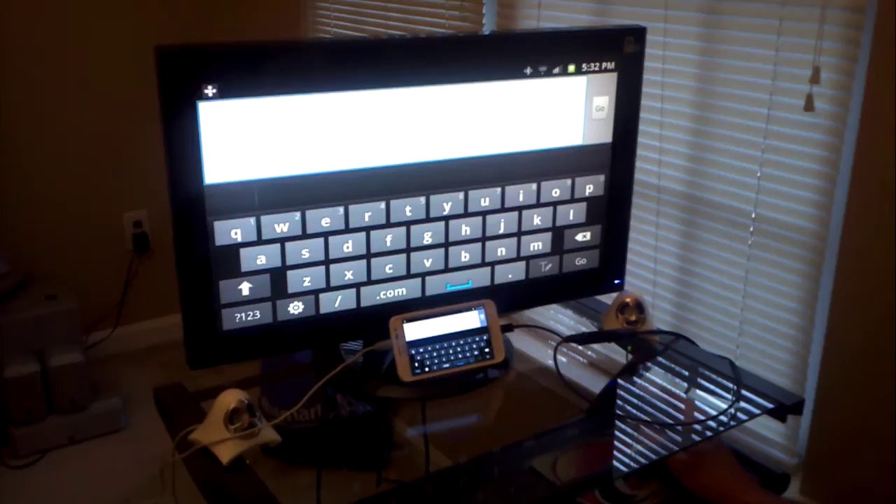
key("Escape")
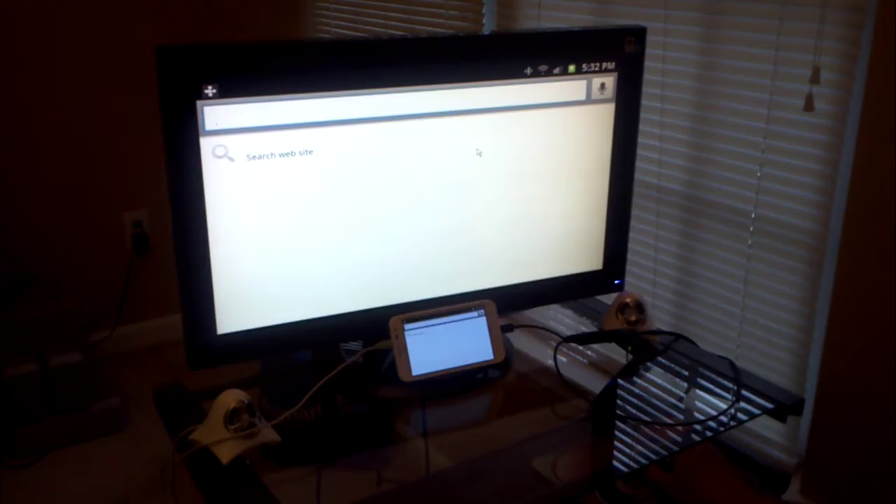
left_click(489, 190)
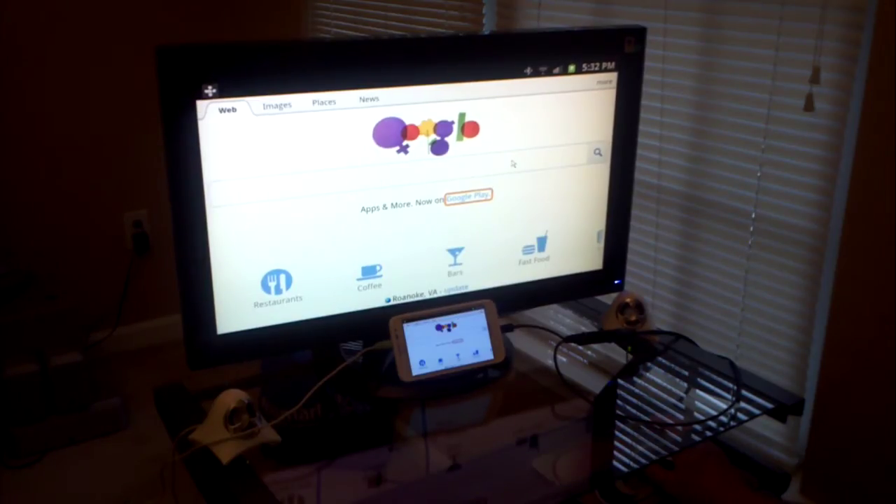
key("Home")
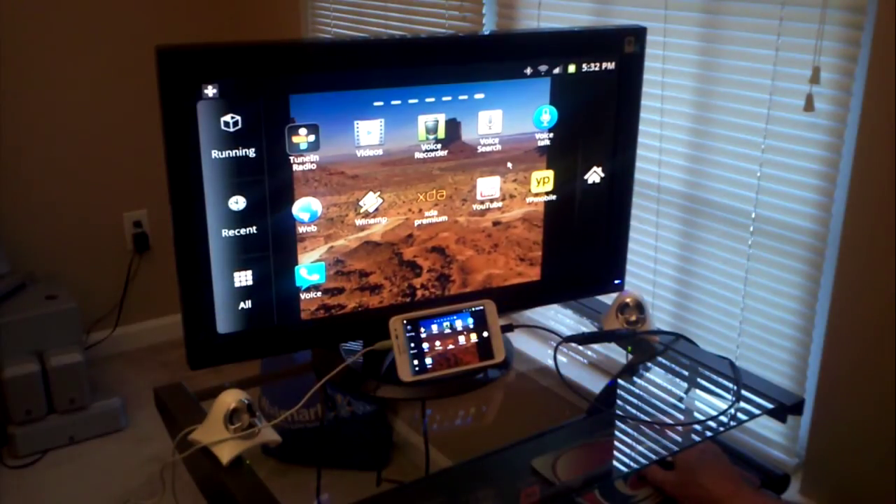
Raise the volume and return to the playing GotRadio station via notifications.
key("XF86AudioRaiseVolume")
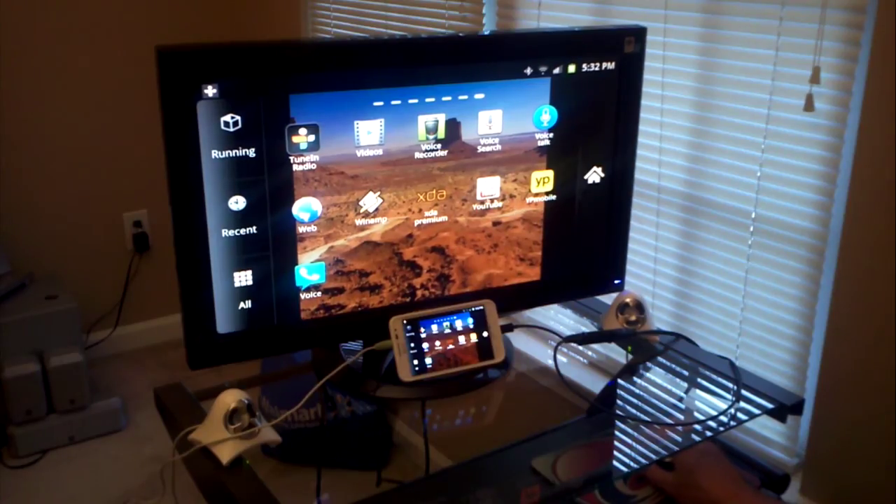
left_click_drag(365, 70, 364, 224)
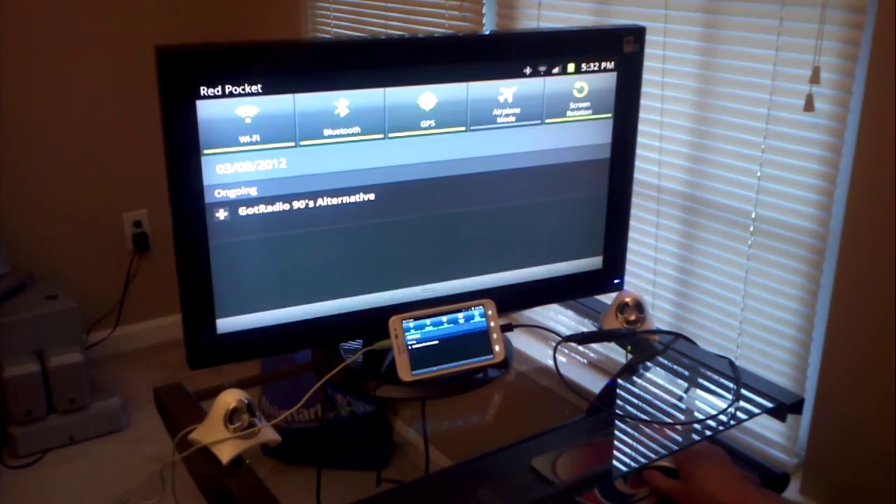
left_click(307, 209)
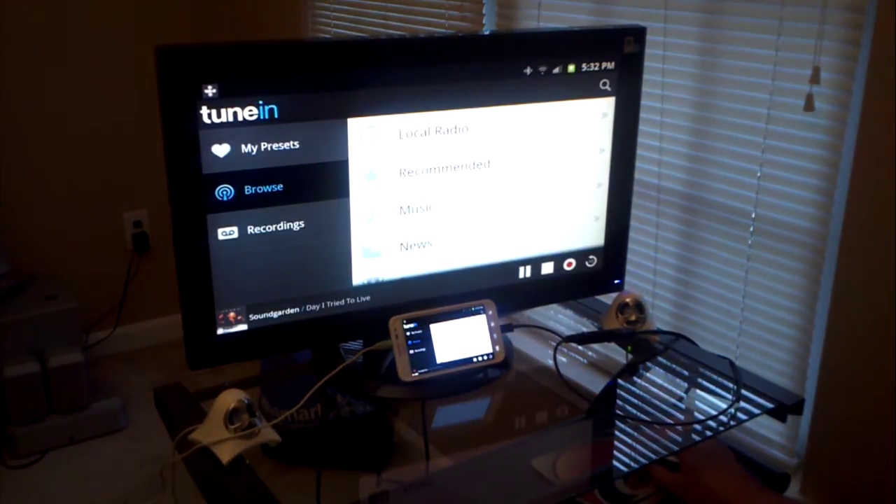
Quit TuneIn Radio from its options menu, confirming the exit with OK.
key("Menu")
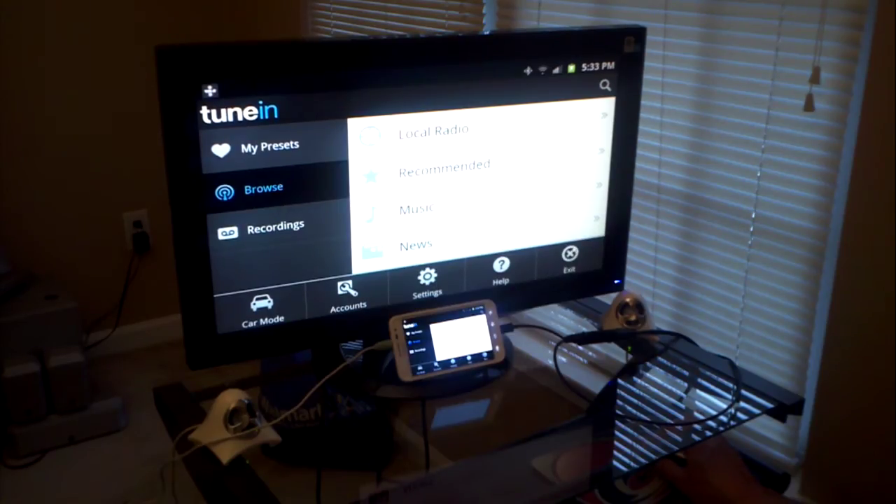
left_click(569, 261)
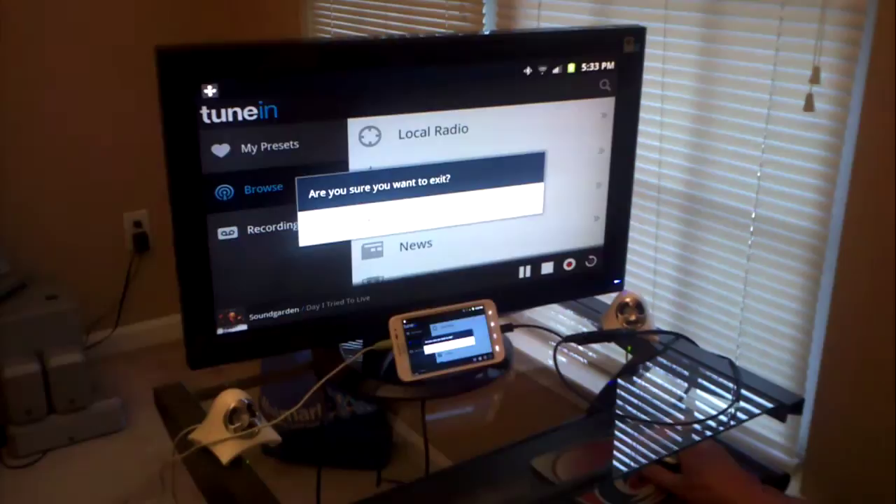
left_click(403, 215)
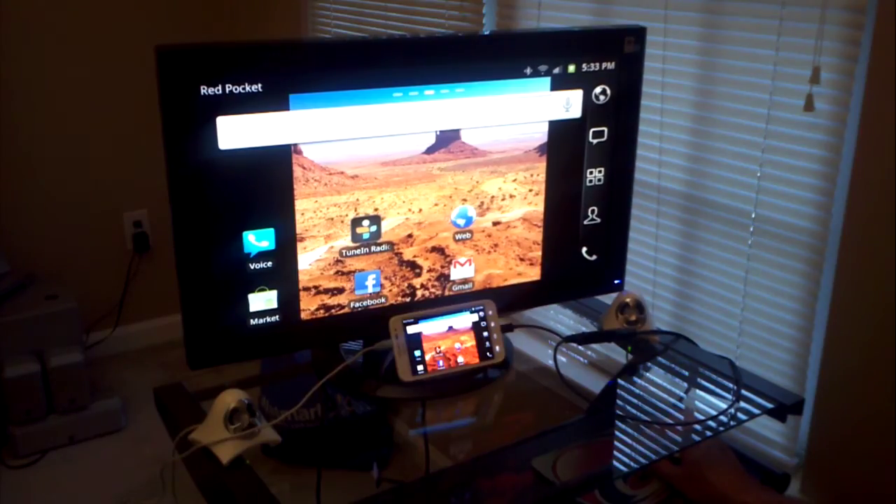
Launch YouTube from the app drawer and try opening the KONY 2012 video.
left_click(596, 176)
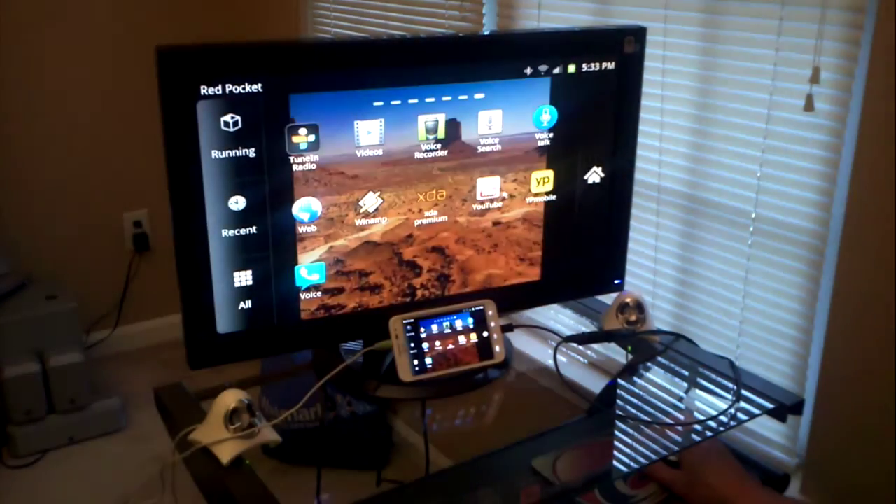
left_click(488, 188)
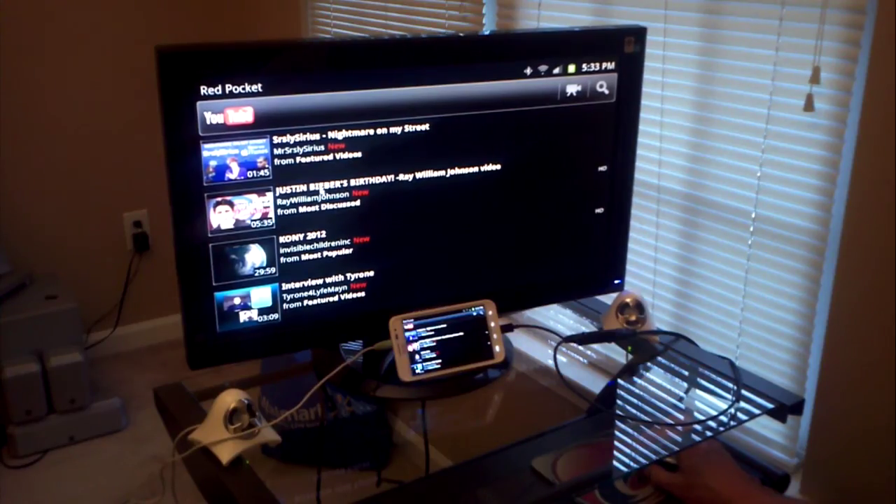
left_click(330, 245)
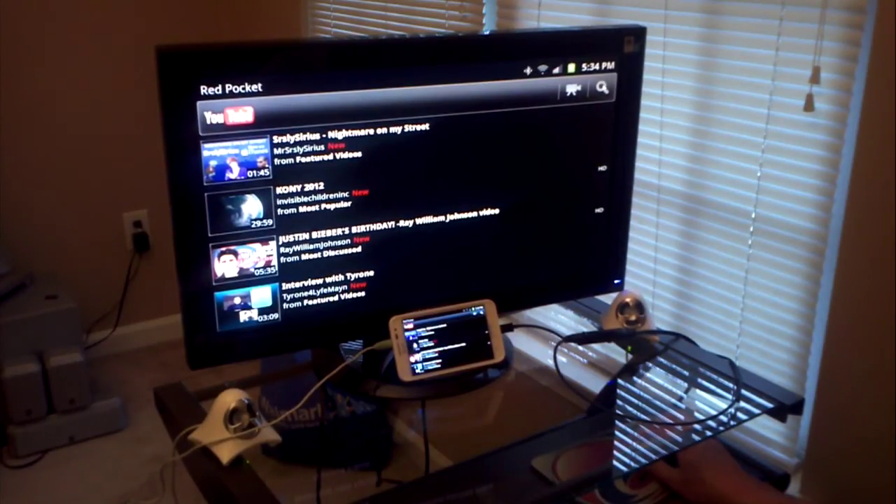
Search YouTube for 'carolina hurricanes' and limit results to This month.
left_click(602, 89)
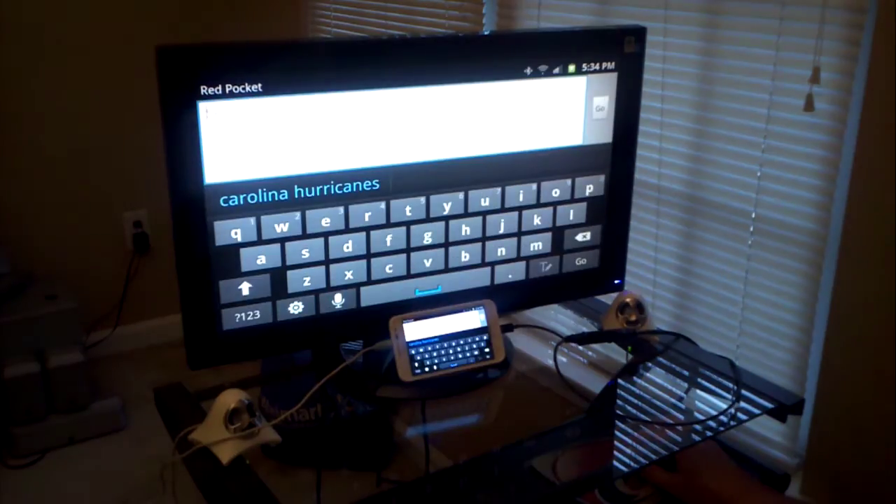
left_click(351, 194)
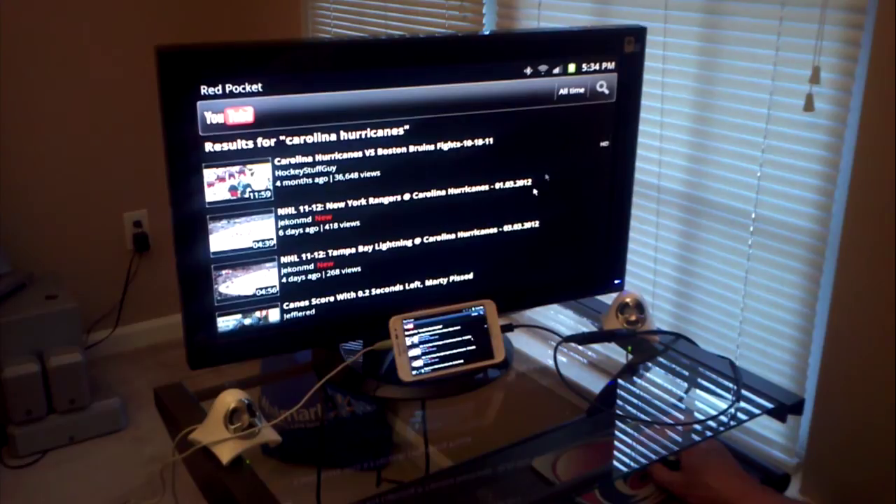
left_click(580, 95)
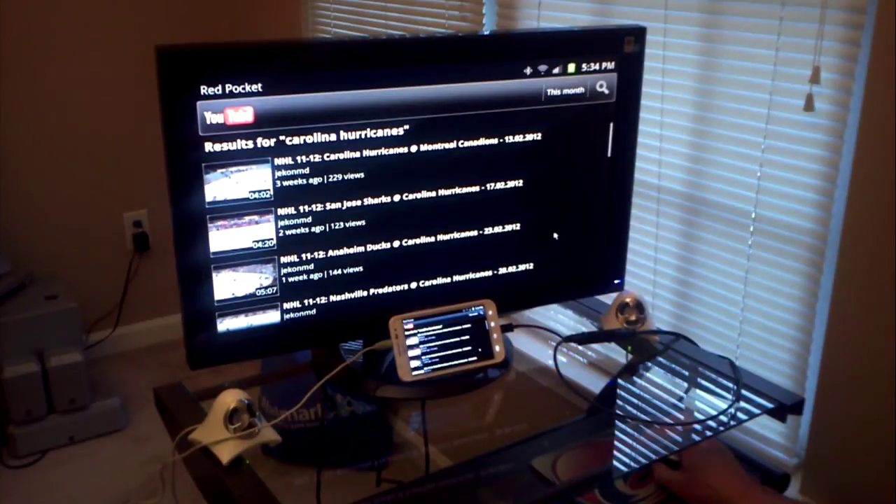
left_click_drag(554, 236, 565, 134)
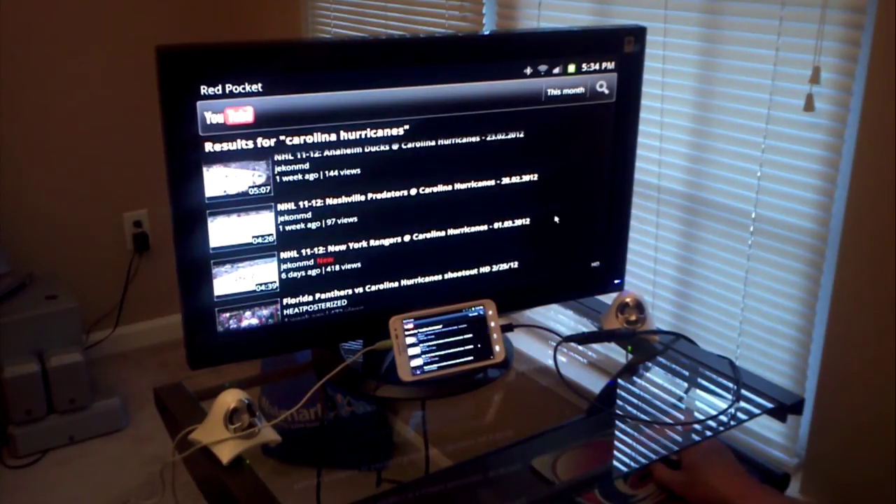
scroll(556, 219, "down", 2)
mouse_move(547, 216)
left_mouse_down()
mouse_move(553, 190)
mouse_move(556, 248)
mouse_move(560, 192)
left_mouse_up()
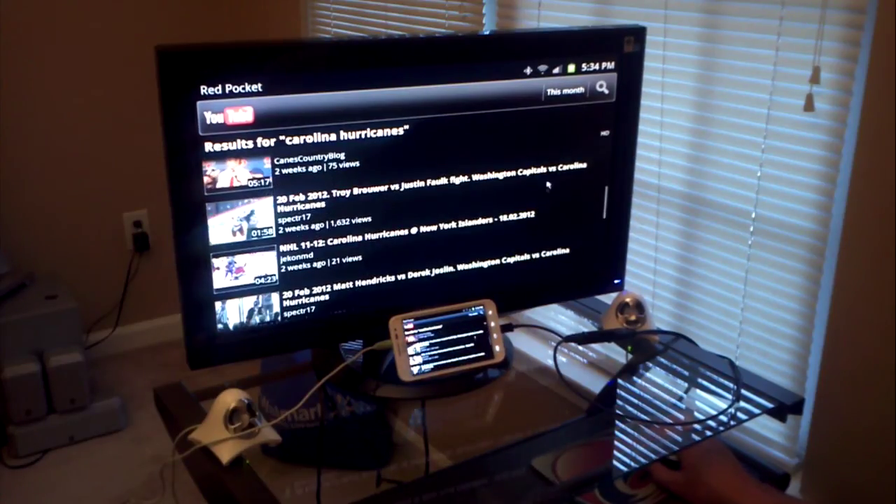
left_click_drag(550, 238, 562, 156)
left_click_drag(553, 220, 543, 157)
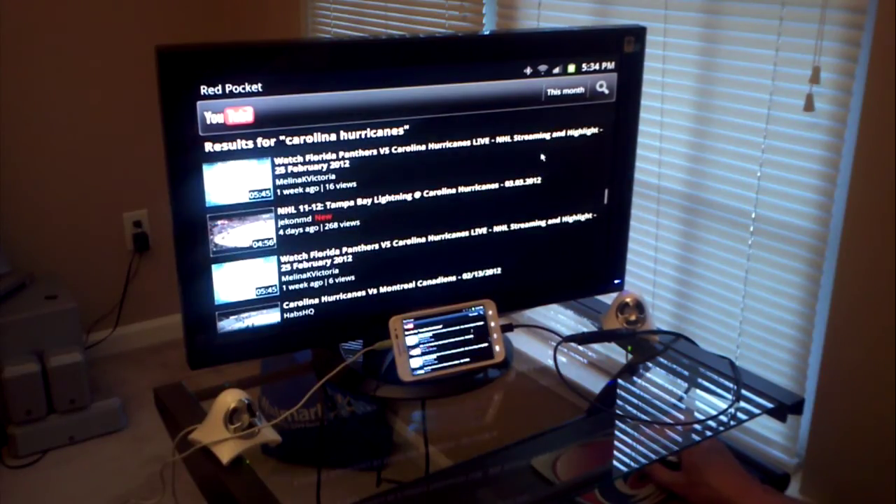
left_click_drag(532, 199, 538, 168)
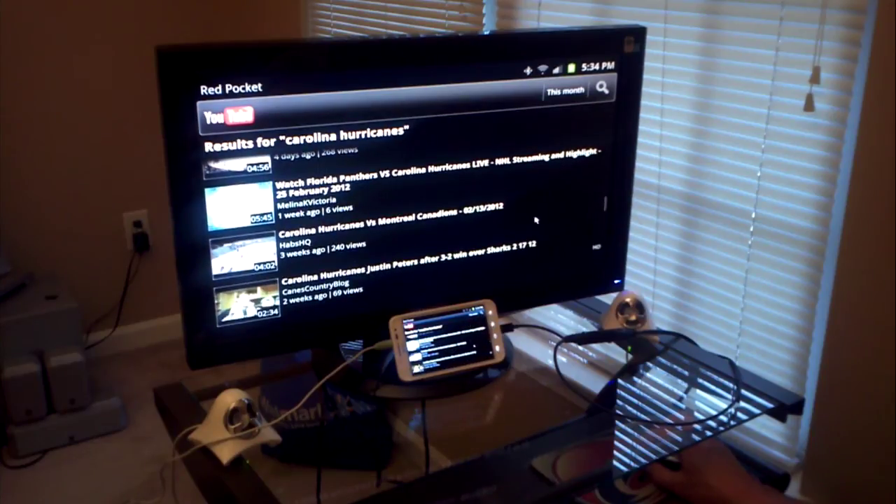
left_click_drag(536, 219, 540, 157)
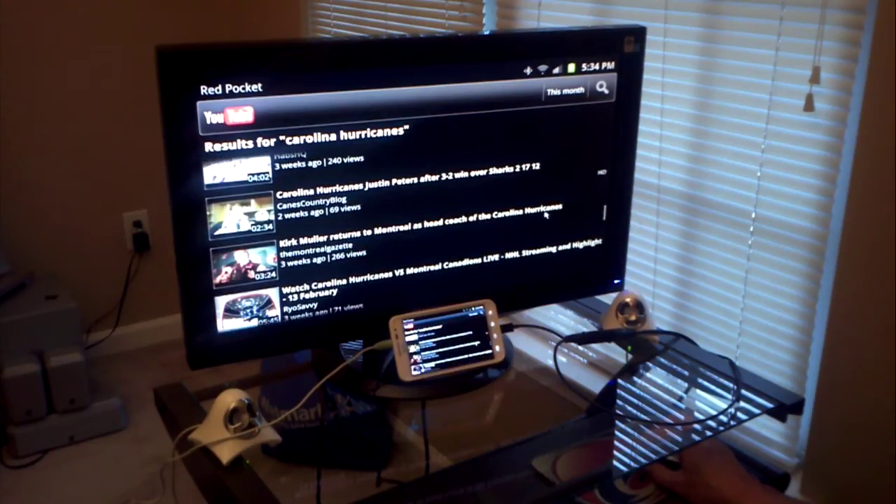
left_click_drag(546, 210, 555, 126)
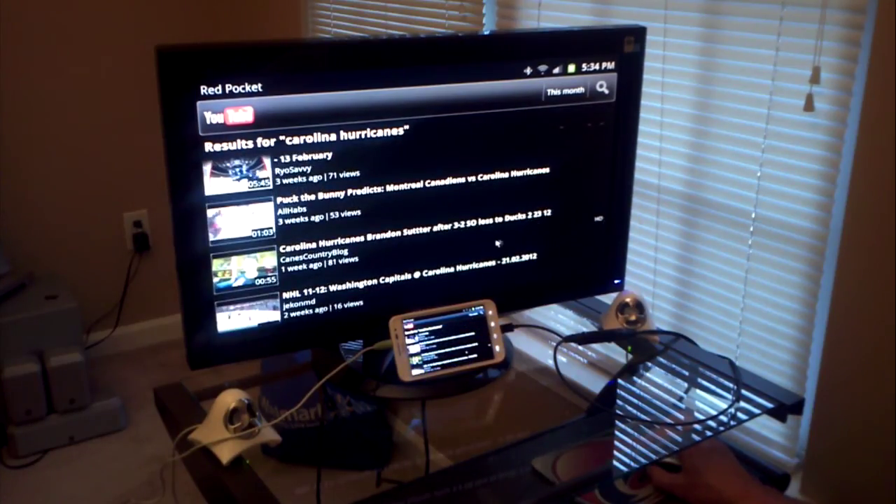
left_click_drag(496, 236, 491, 215)
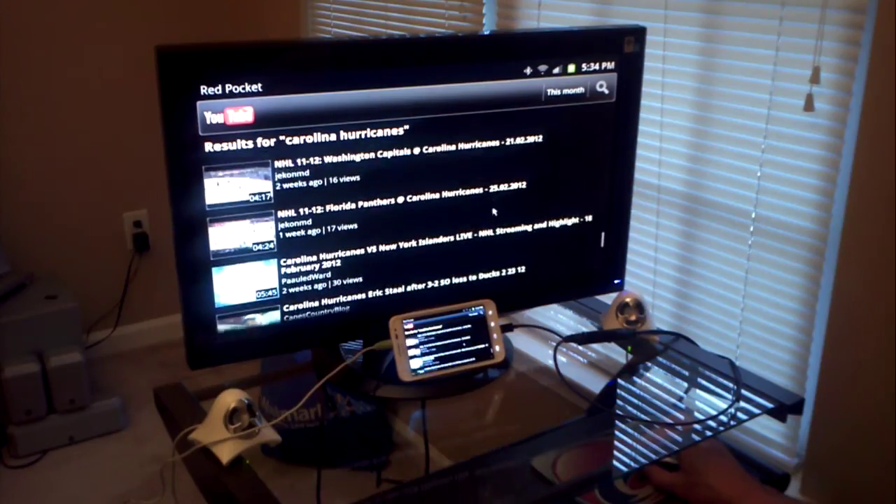
left_click(449, 166)
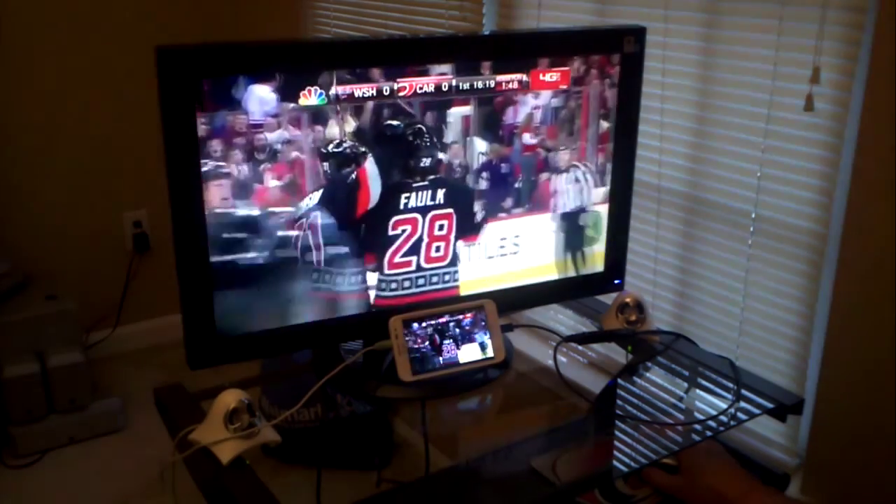
right_click(470, 220)
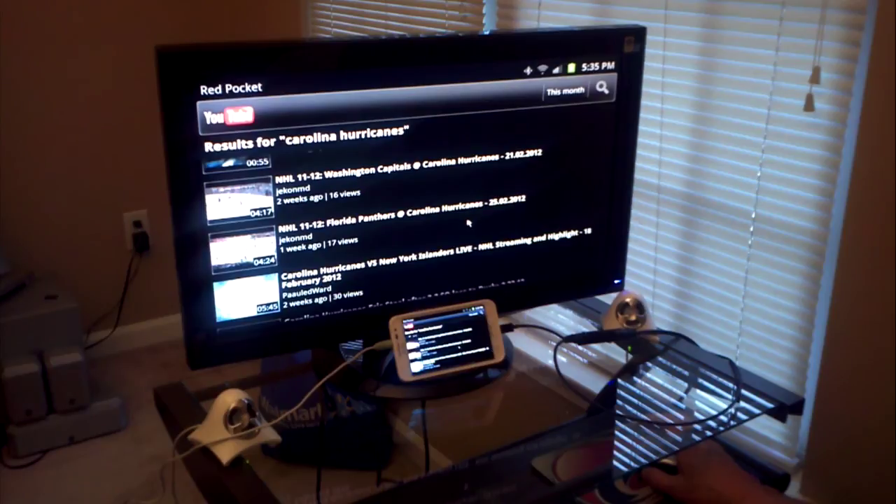
Back out of YouTube past its home feed, then go to the main home screen.
right_click(467, 223)
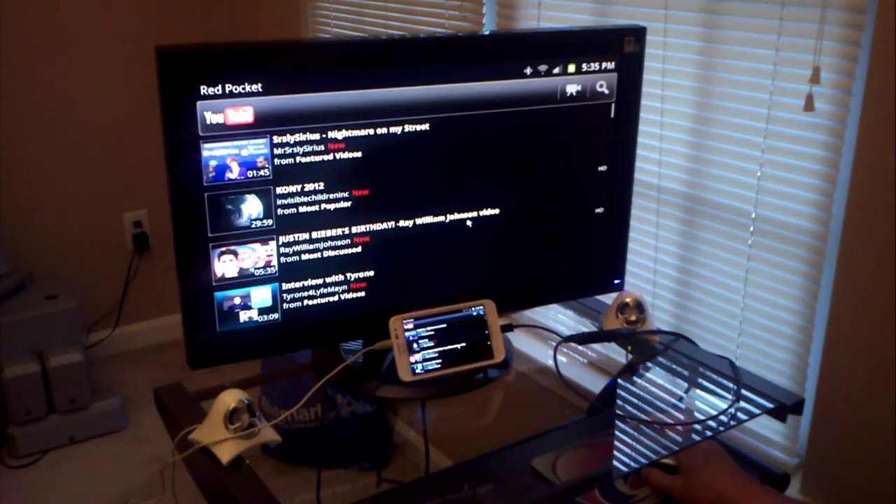
right_click(468, 223)
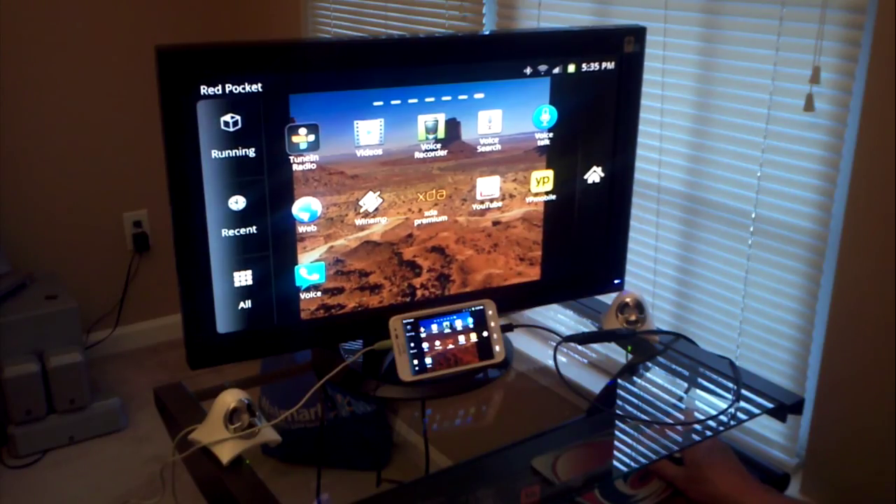
left_click(594, 175)
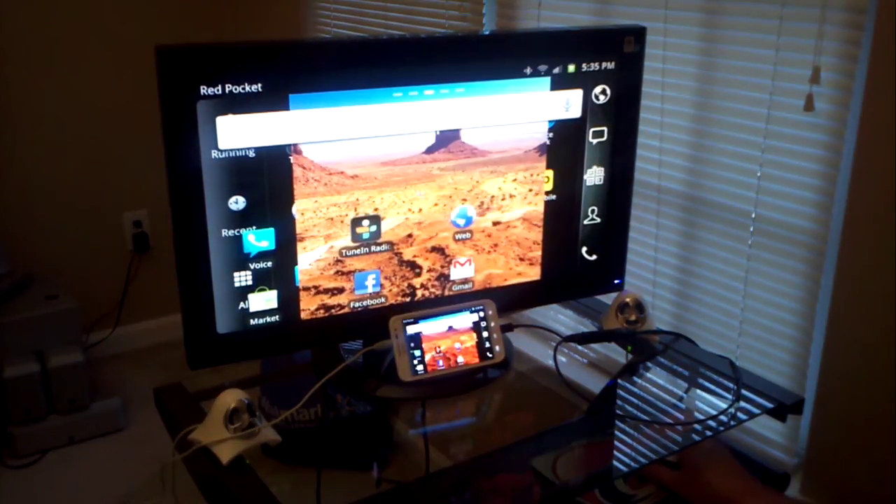